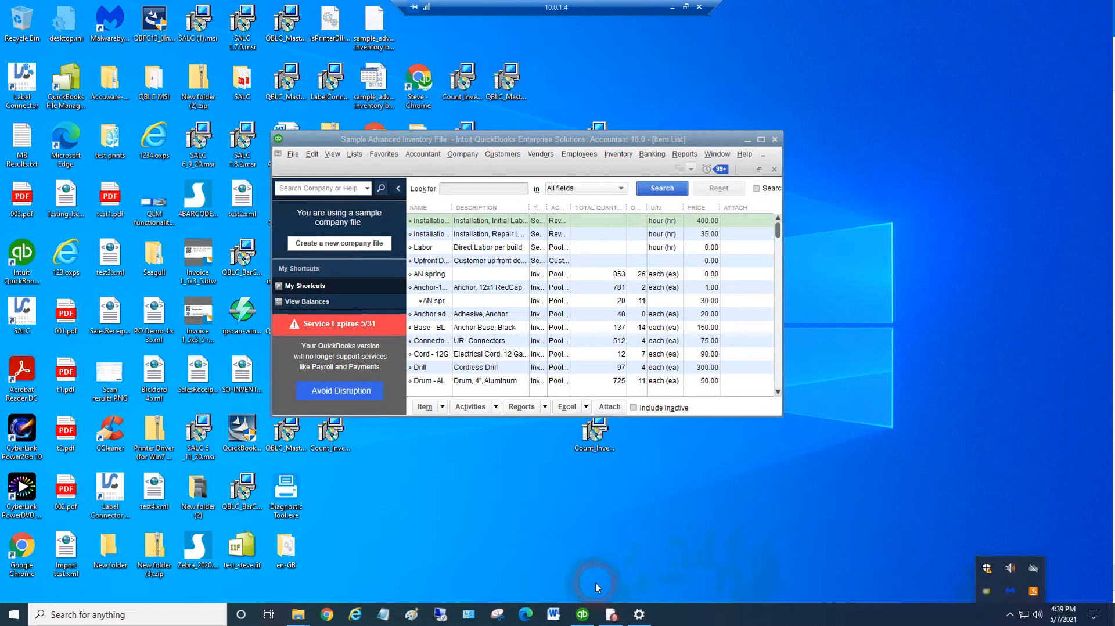
Reposition the QuickBooks window and enlarge it in height and width to show more of the item list
mouse_move(586, 619)
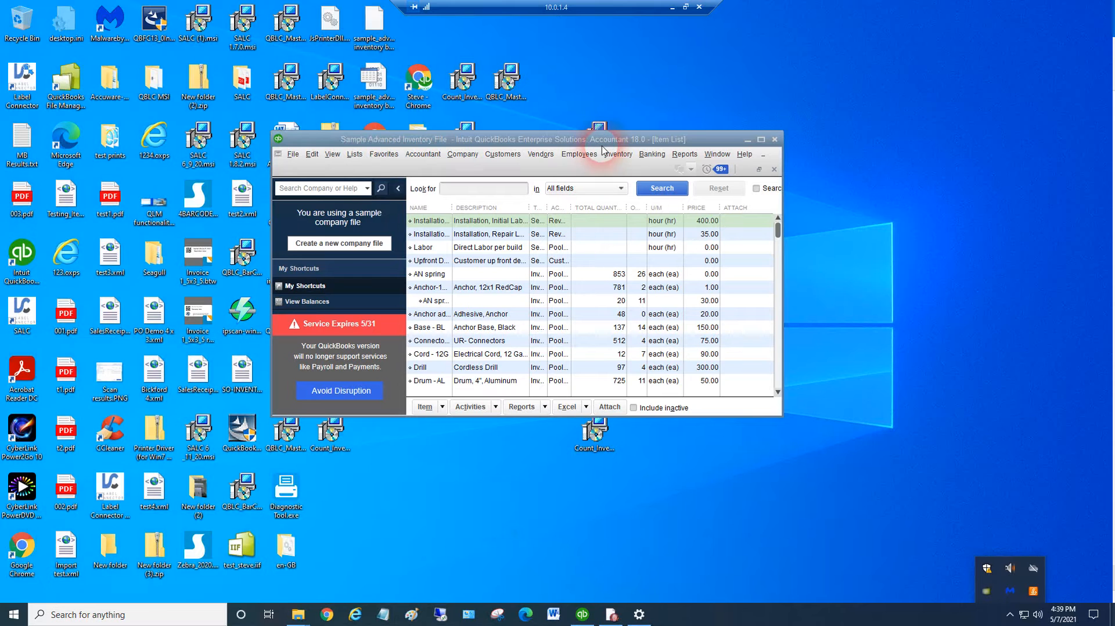
drag(604, 141, 586, 97)
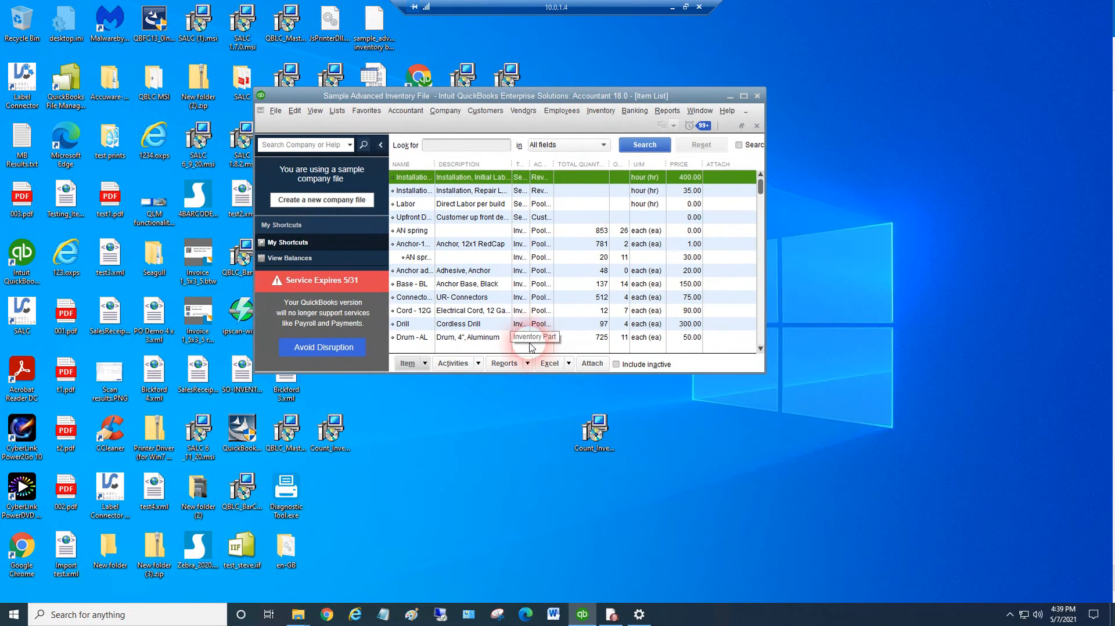
drag(526, 378, 528, 463)
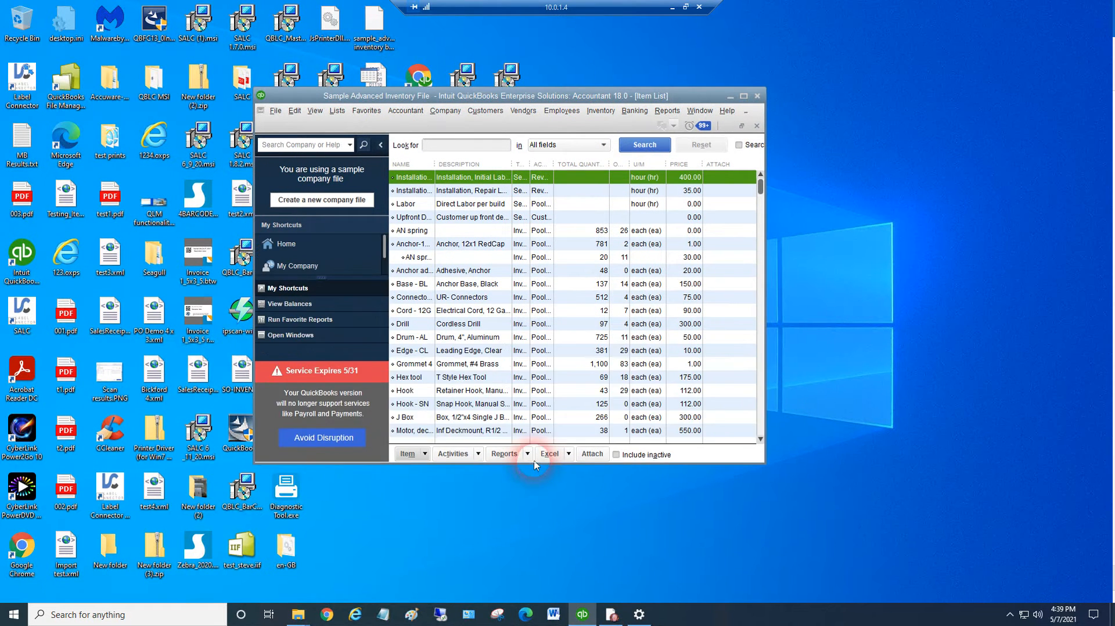
drag(771, 366, 974, 388)
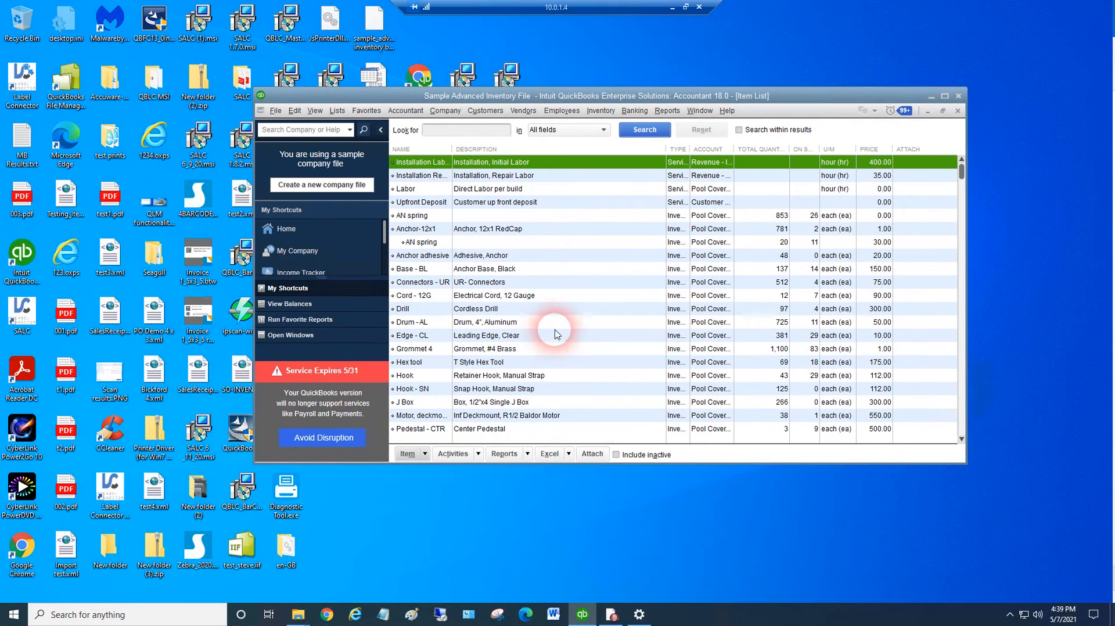
Review the roles assigned to the non-admin user in the company's Users and Roles list, then close it
click(457, 117)
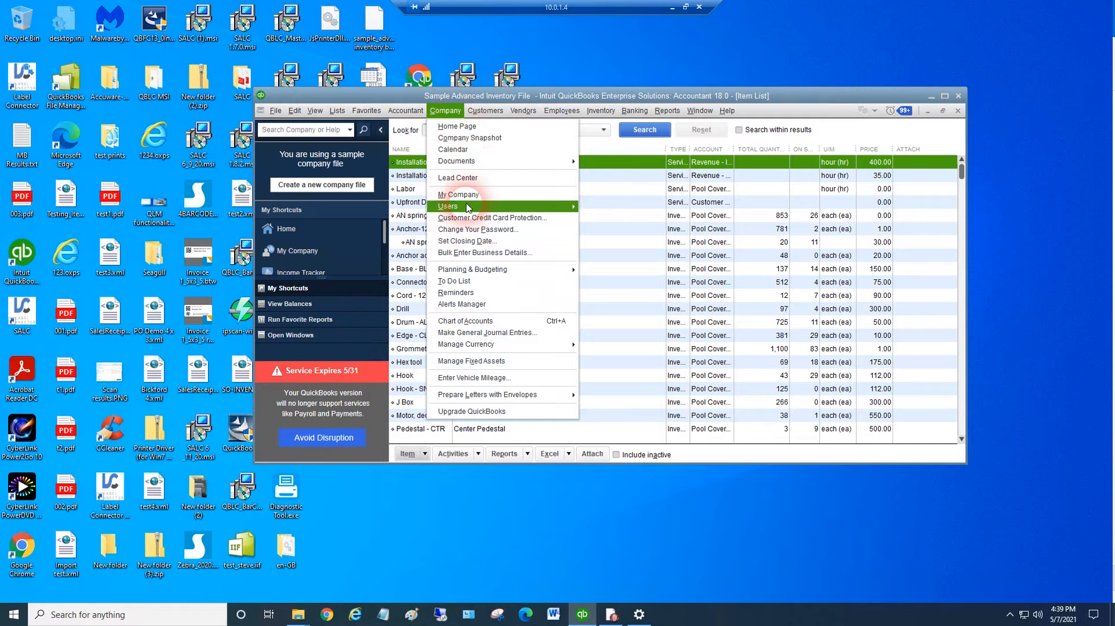
mouse_move(487, 206)
click(607, 208)
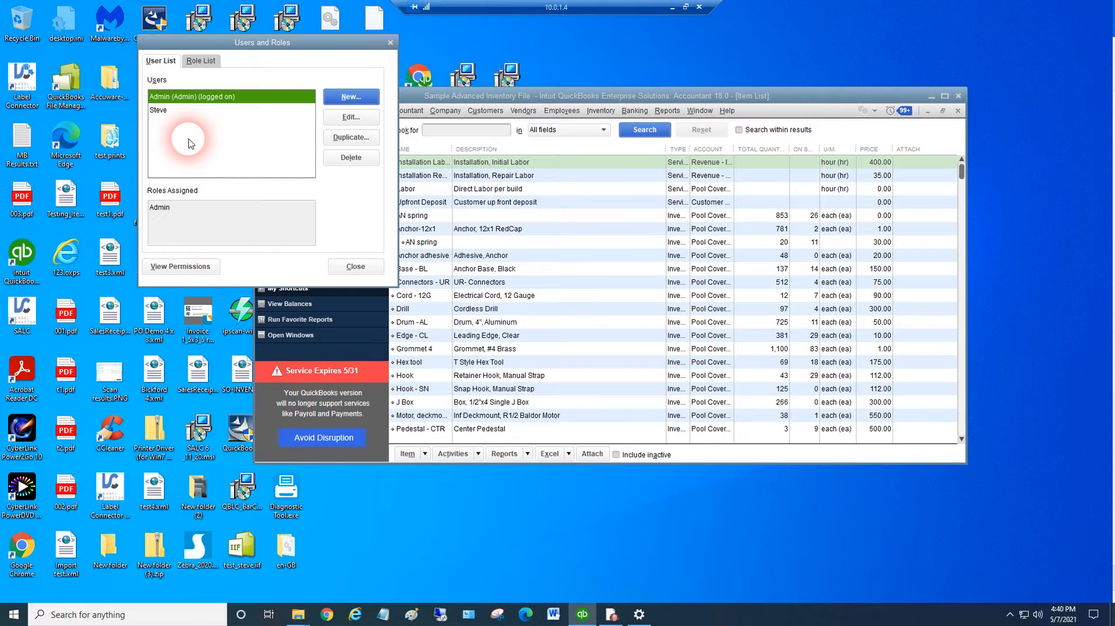
click(159, 110)
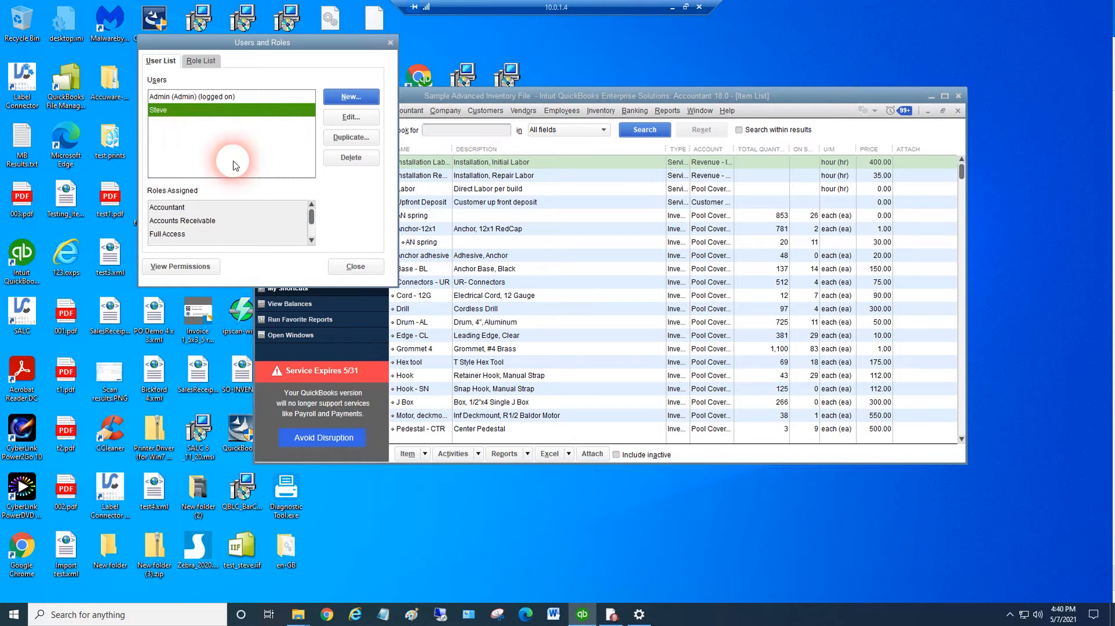
drag(322, 46, 339, 152)
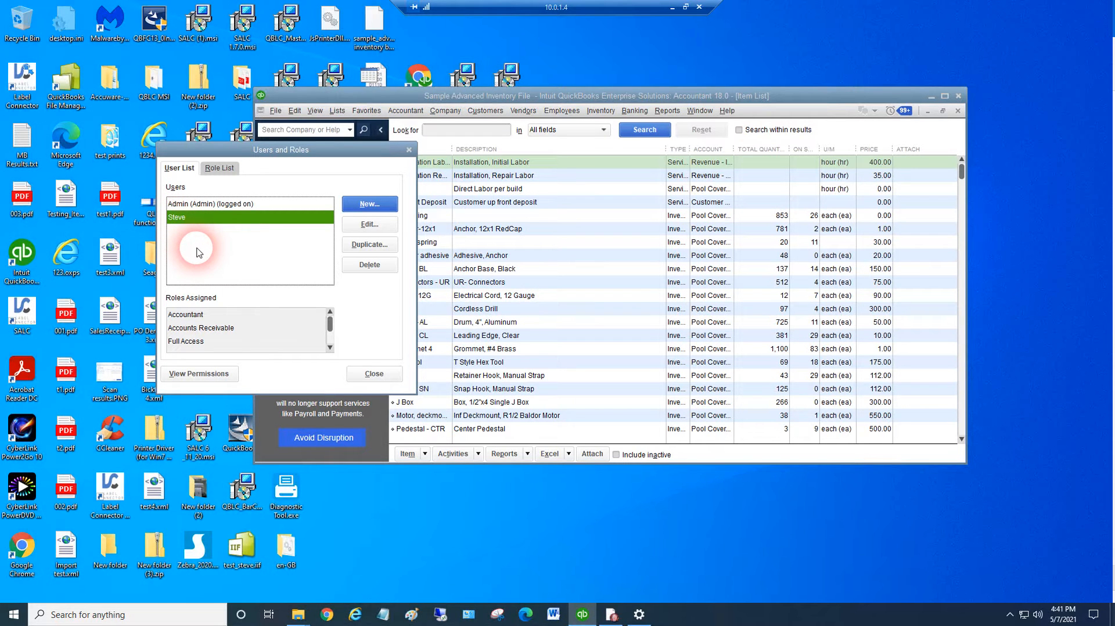
click(409, 152)
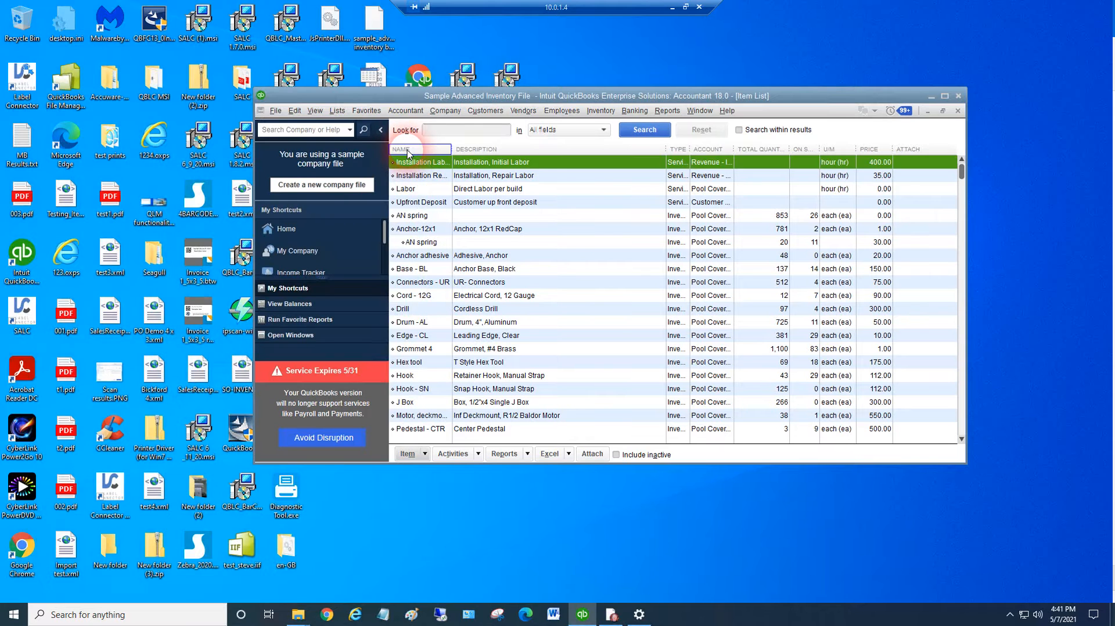
Look up the company file's option for switching to multi-user mode without changing it
click(275, 111)
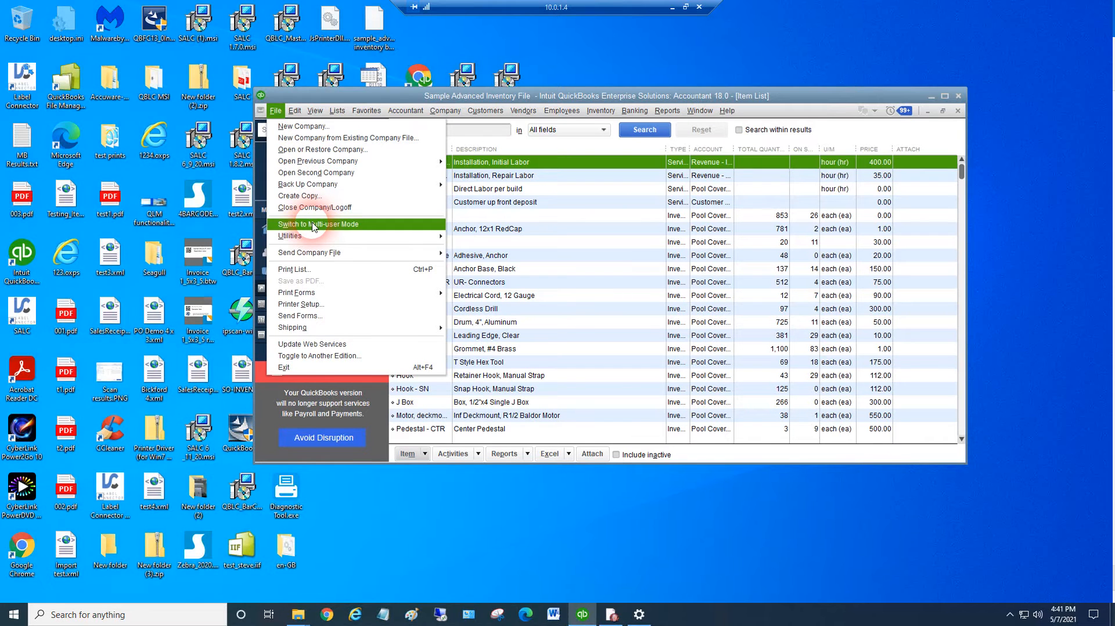
click(454, 507)
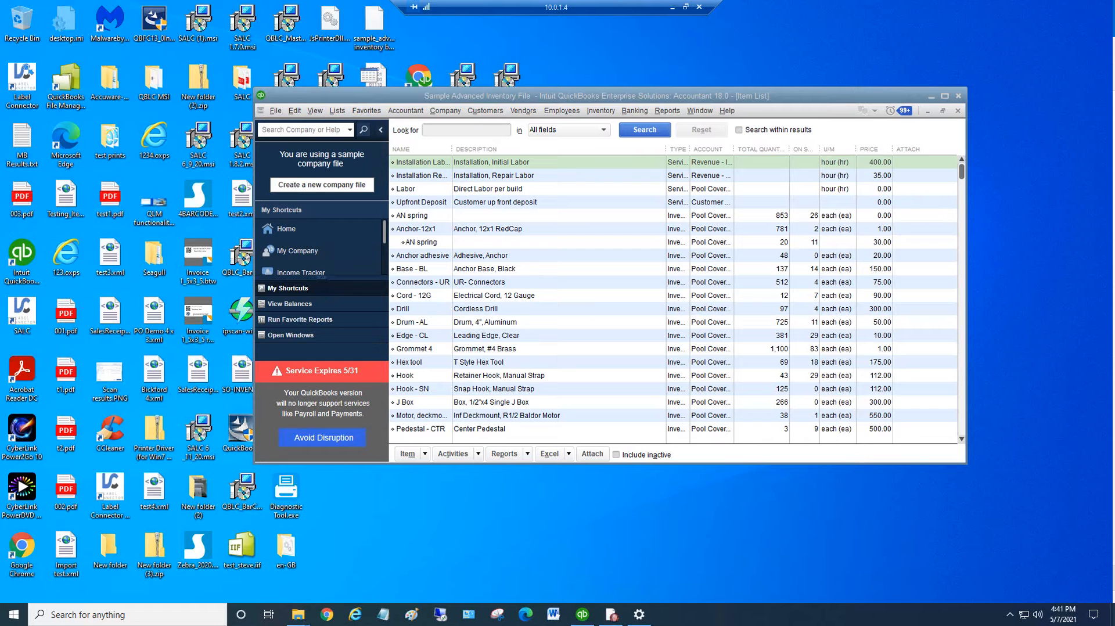
Bring the Accuware Count Inventory web page into view and review the fields of its trial registration form
drag(1114, 71, 313, 32)
mouse_move(437, 146)
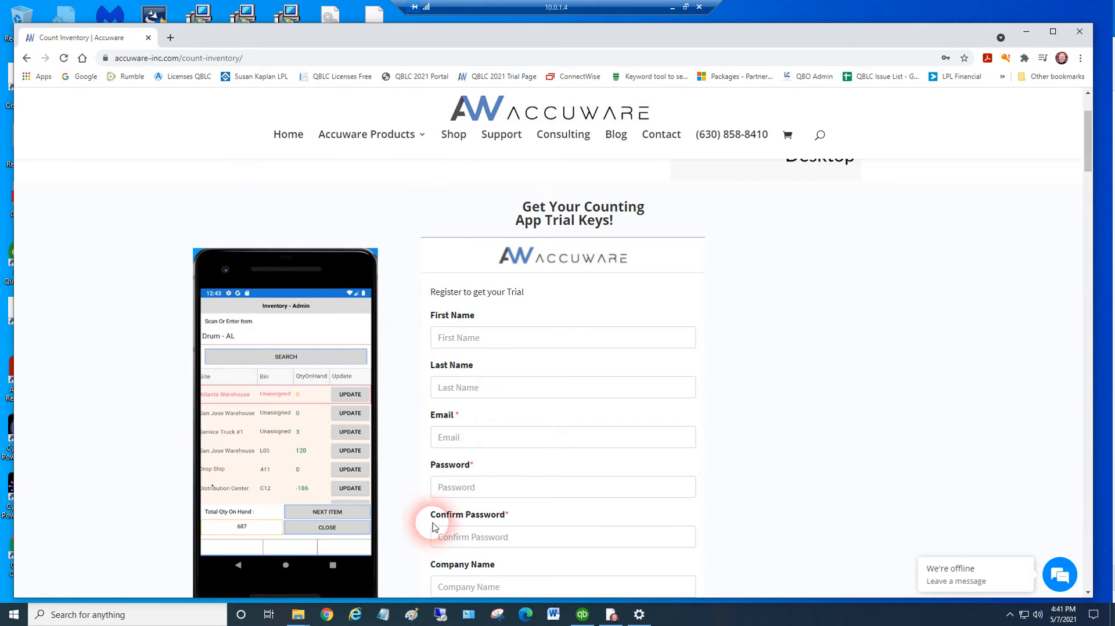
scroll(924, 294, down, 2)
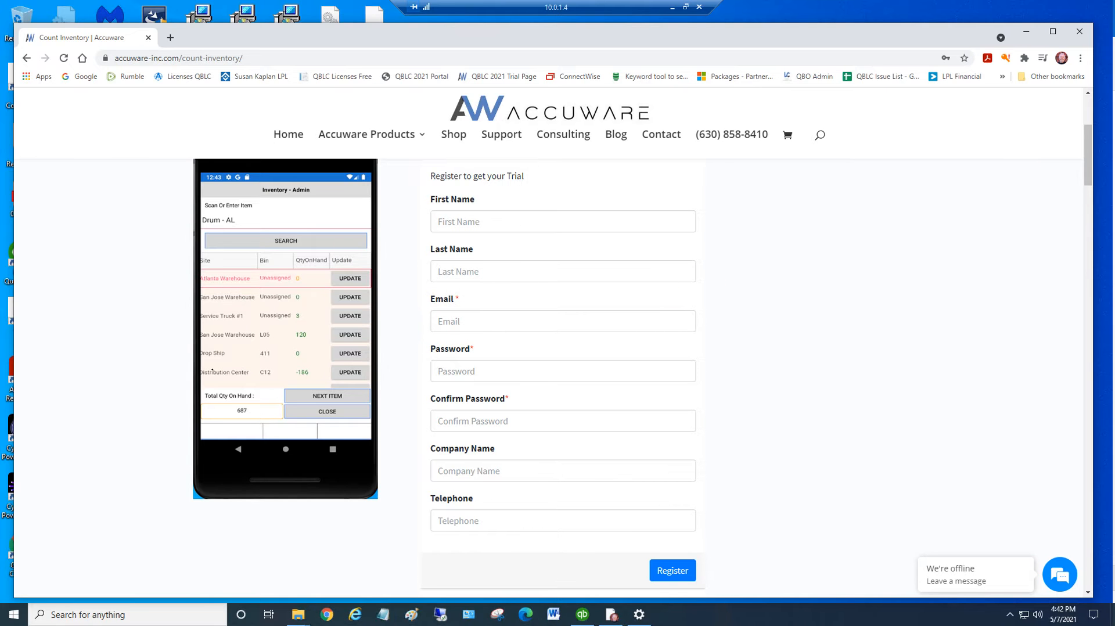
Bring the trial registration e-mail into view, review its Windows and Android download links, and minimize the e-mail and browser windows
drag(1114, 145, 386, 57)
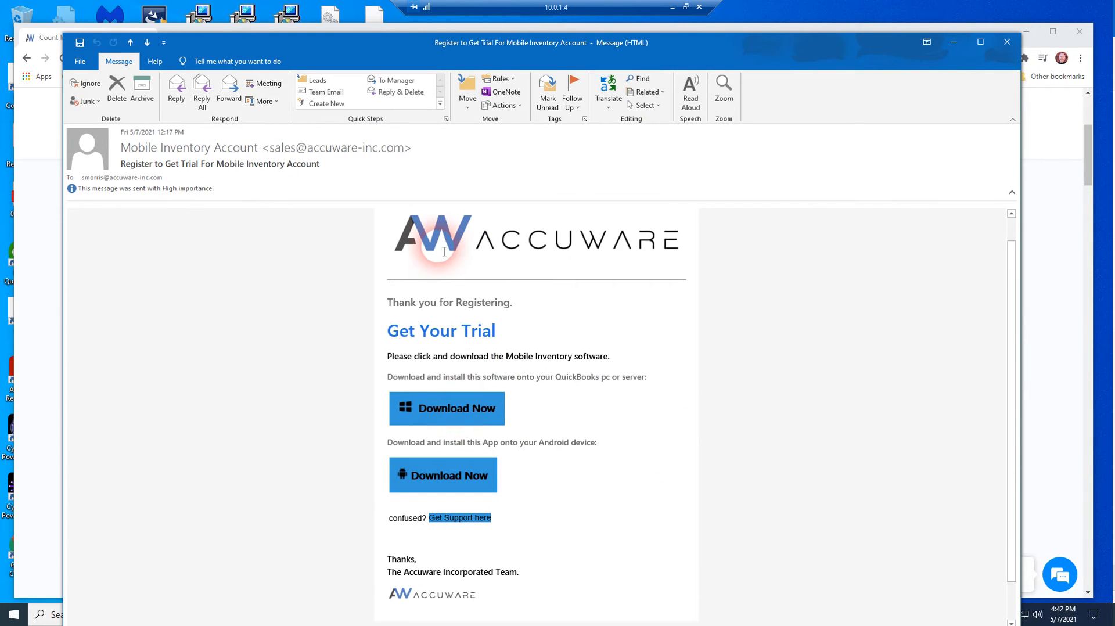
mouse_move(738, 52)
mouse_down()
mouse_move(743, 40)
mouse_move(744, 50)
mouse_up()
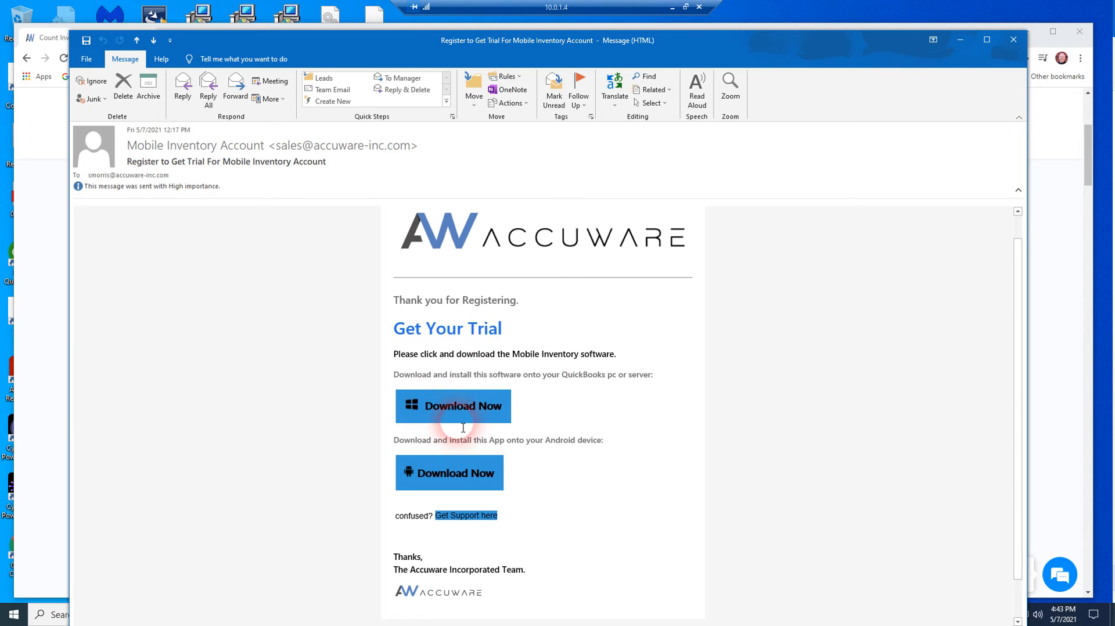
click(961, 45)
click(1028, 31)
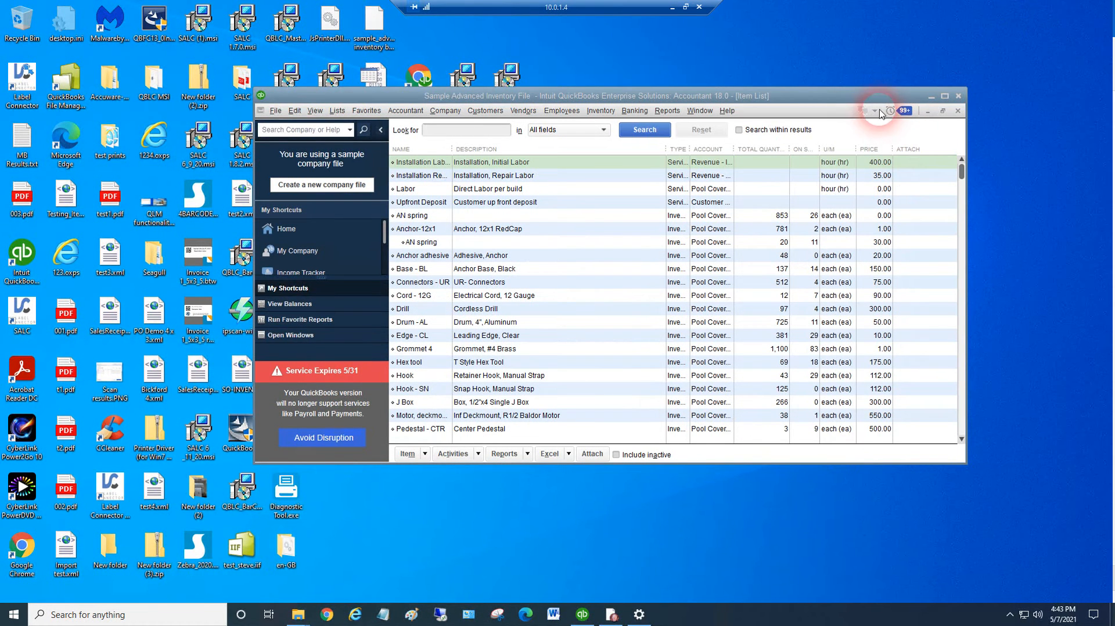
Minimize QuickBooks and install Count Inventory Mobile Connector from its installer file on the desktop
click(927, 97)
click(594, 432)
double_click(593, 433)
click(616, 405)
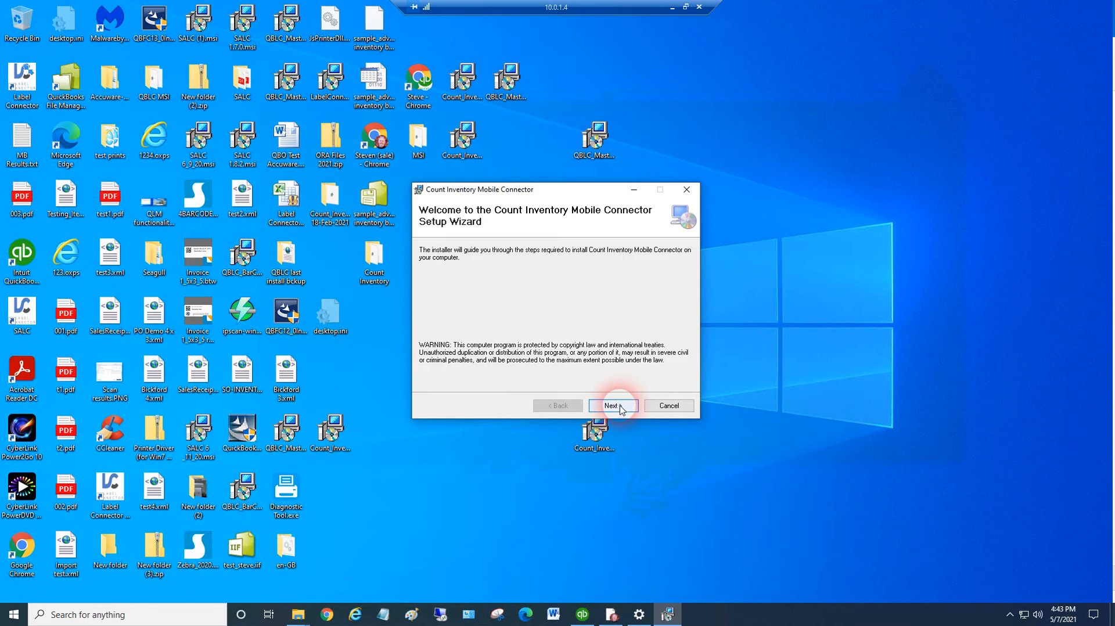
click(613, 405)
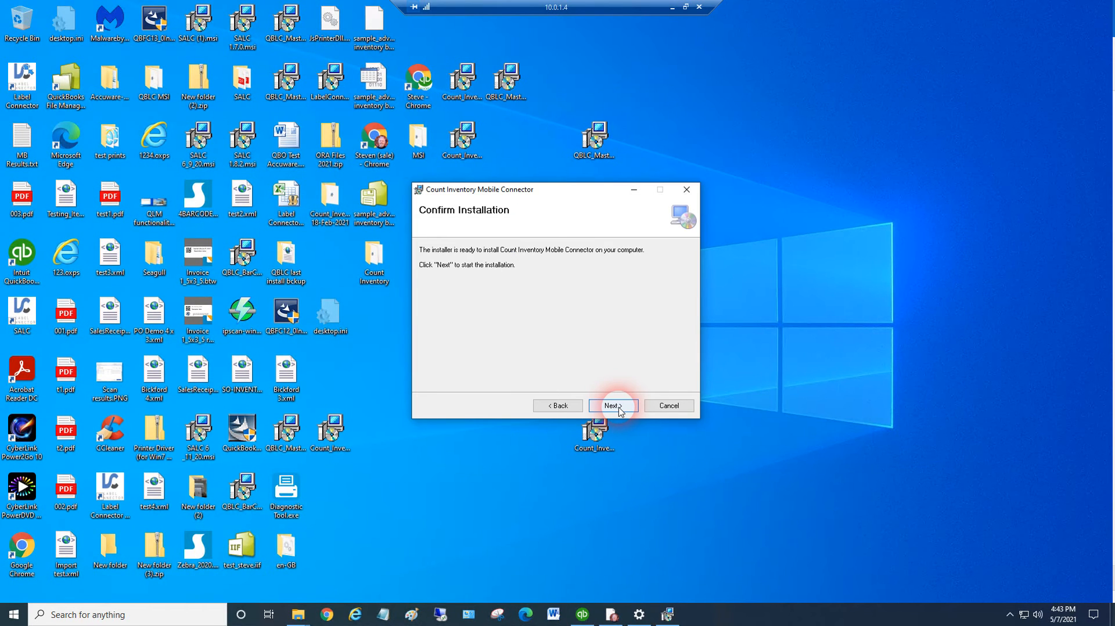
click(614, 406)
click(504, 407)
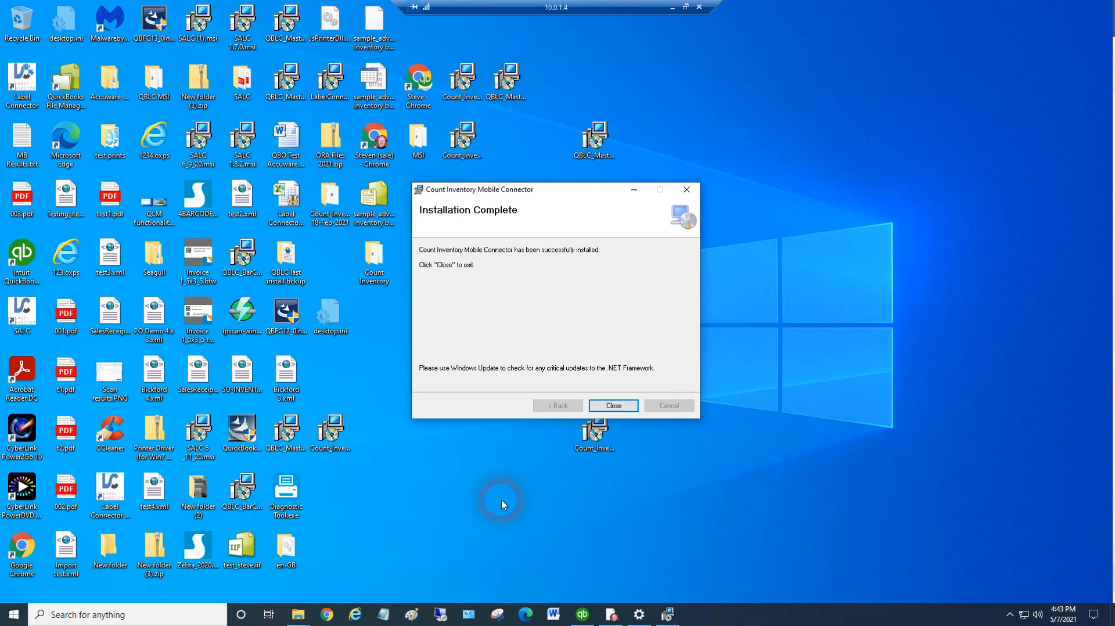
click(613, 405)
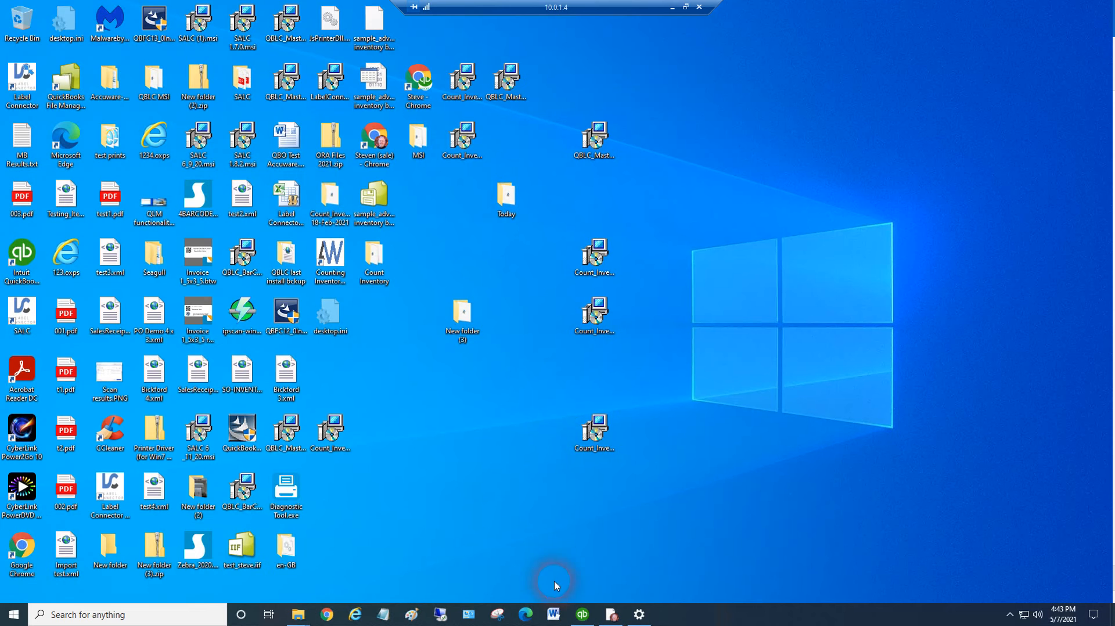
Check the company preferences for Integrated Applications in QuickBooks, cancel without changes, and minimize the window
click(587, 620)
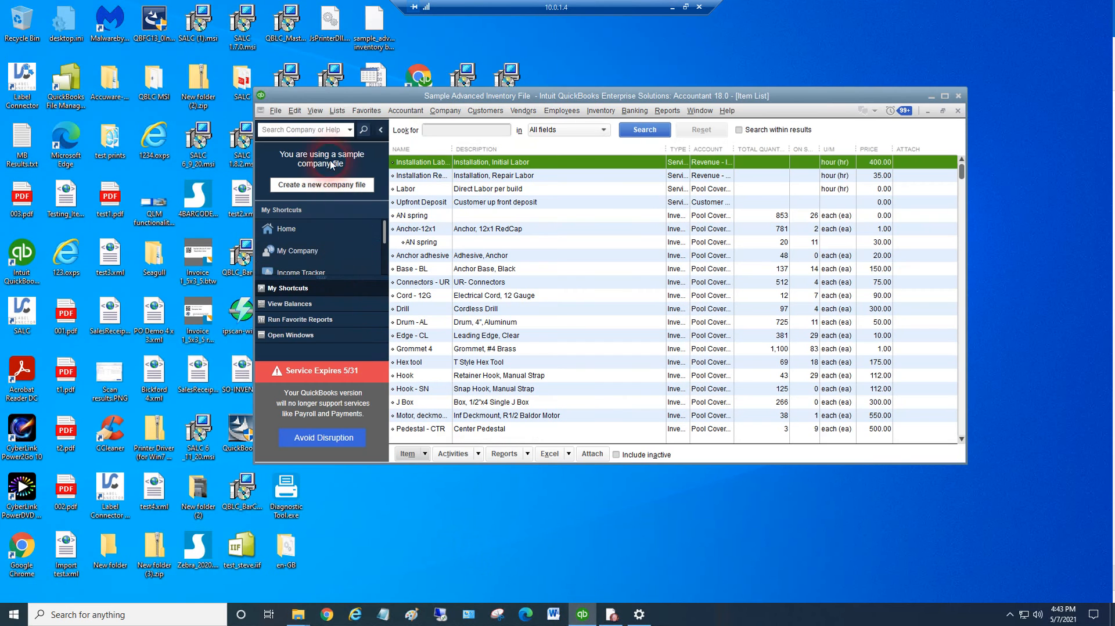
click(295, 111)
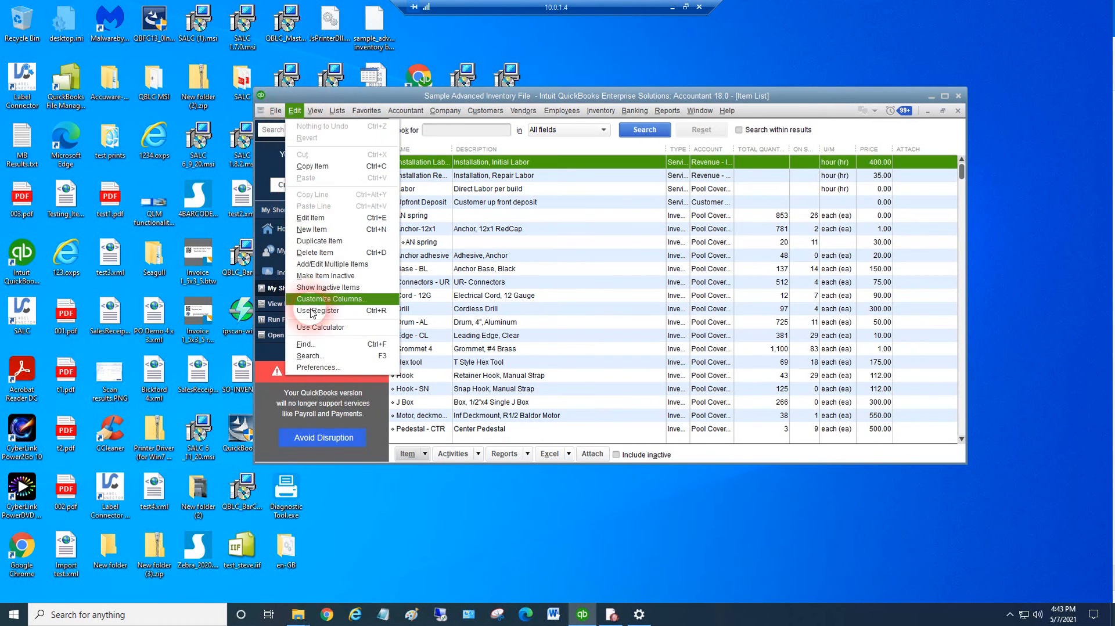
click(319, 367)
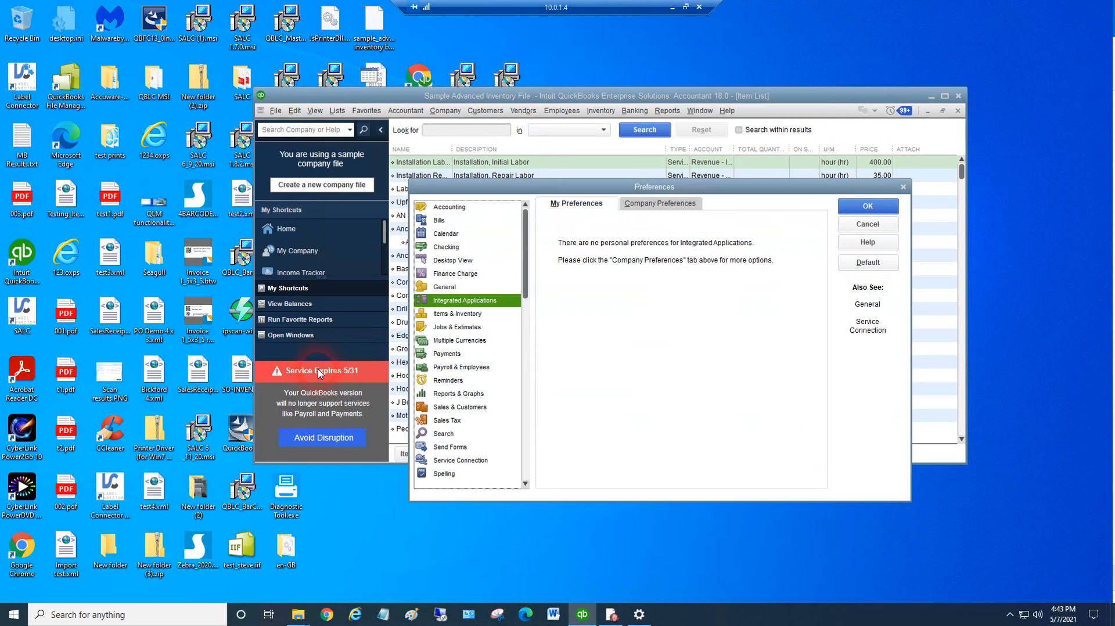
click(655, 203)
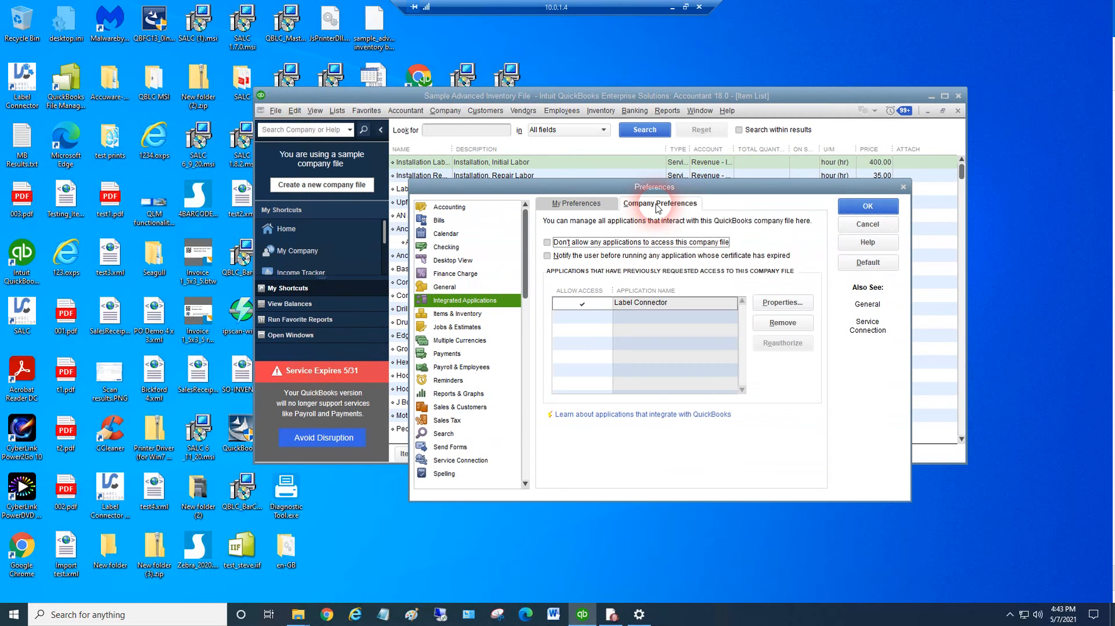
click(868, 224)
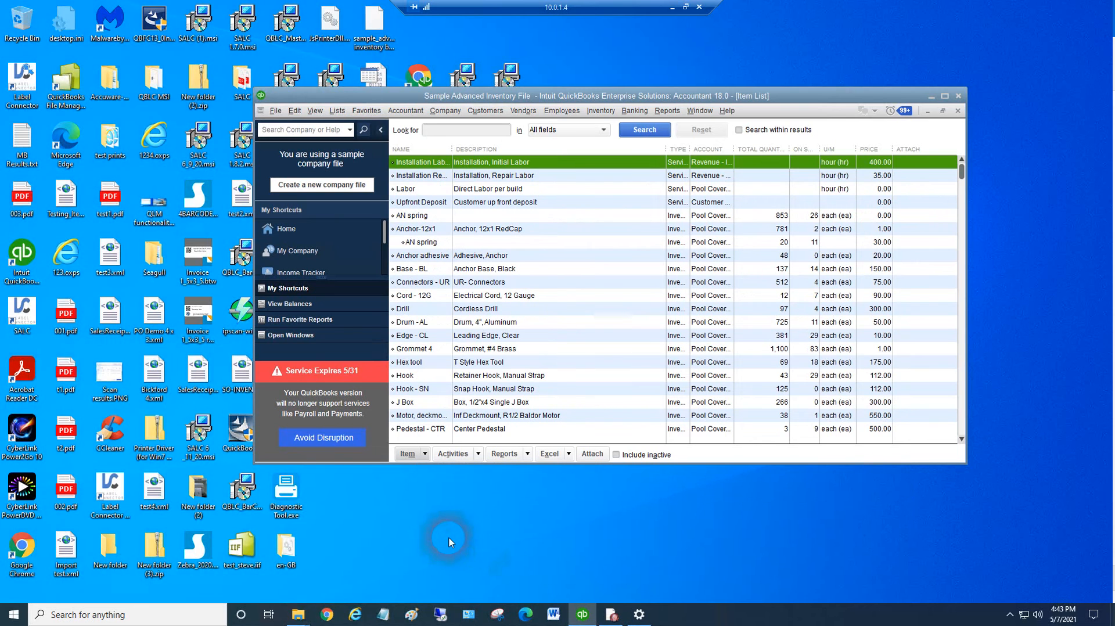
click(932, 98)
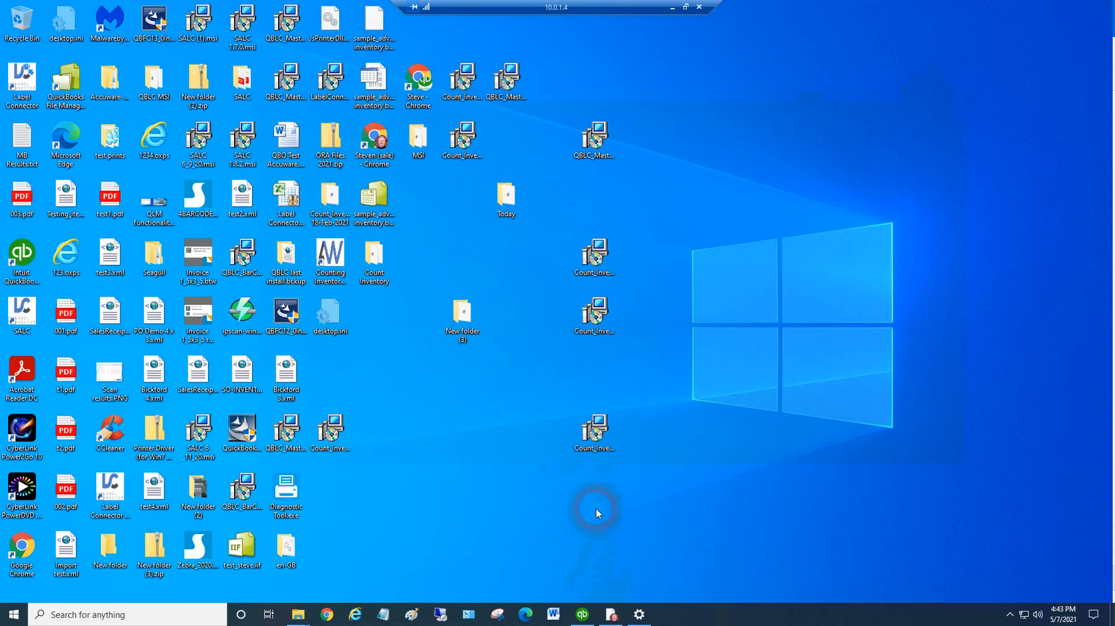
Place the Counting Inventory Mobile Connector shortcut in an empty area of the desktop and launch it
drag(330, 259, 489, 467)
click(459, 493)
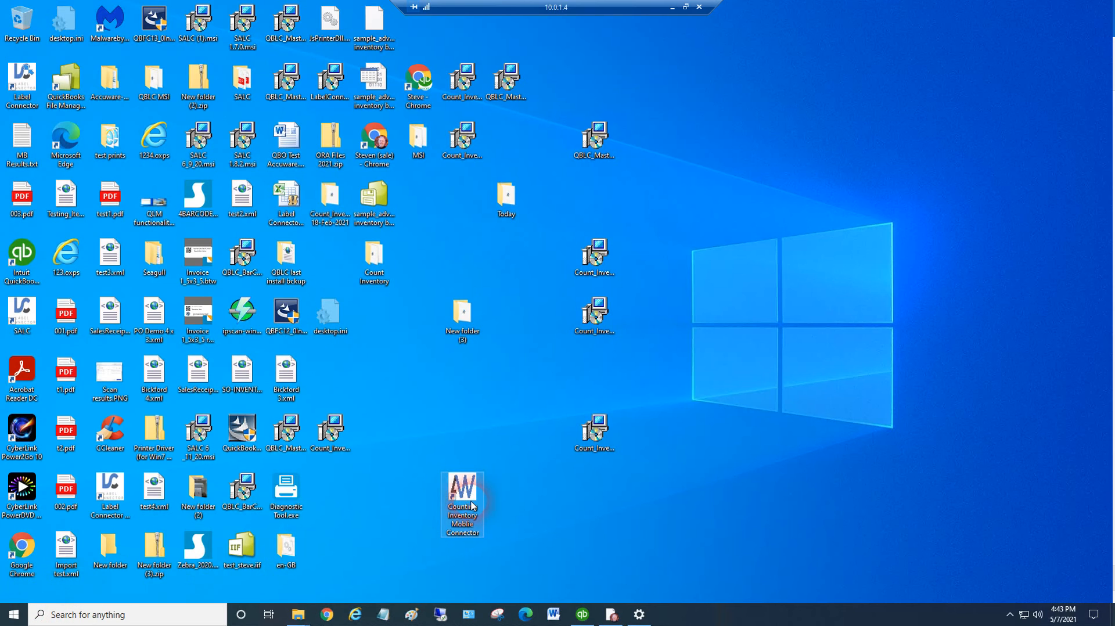
double_click(471, 494)
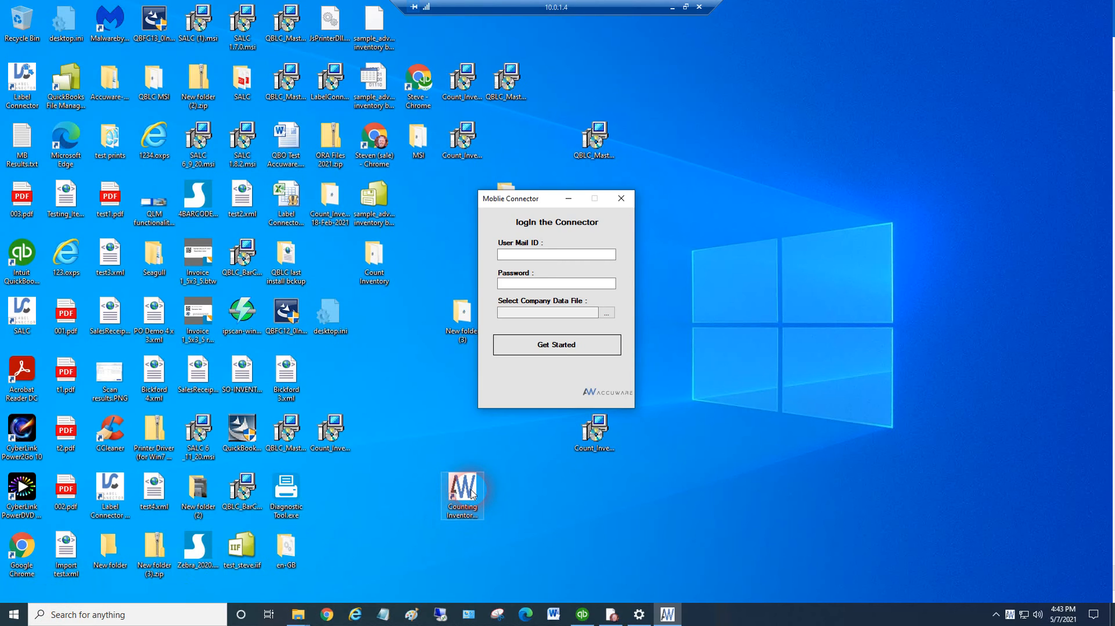
Enter the registered e-mail address as the User Mail ID and the account password in the connector login
click(540, 257)
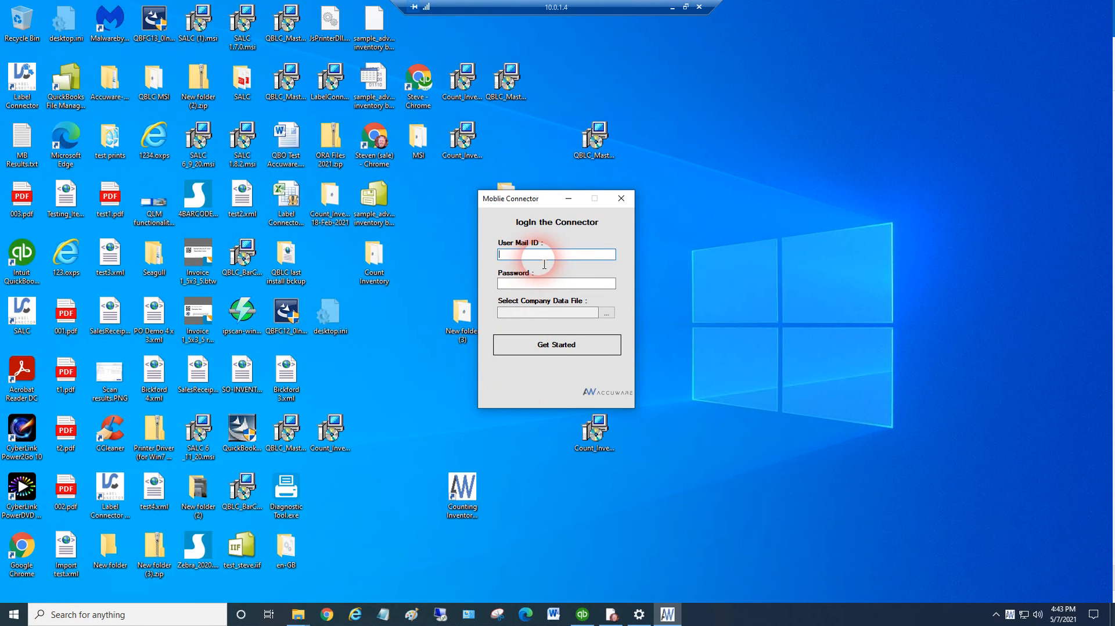
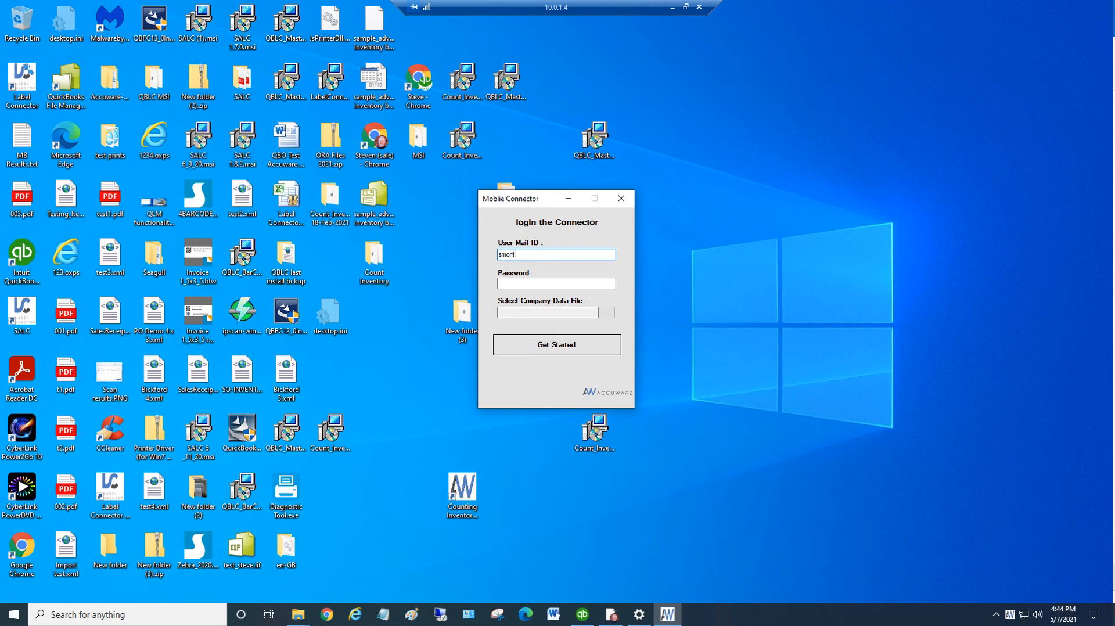
click(581, 284)
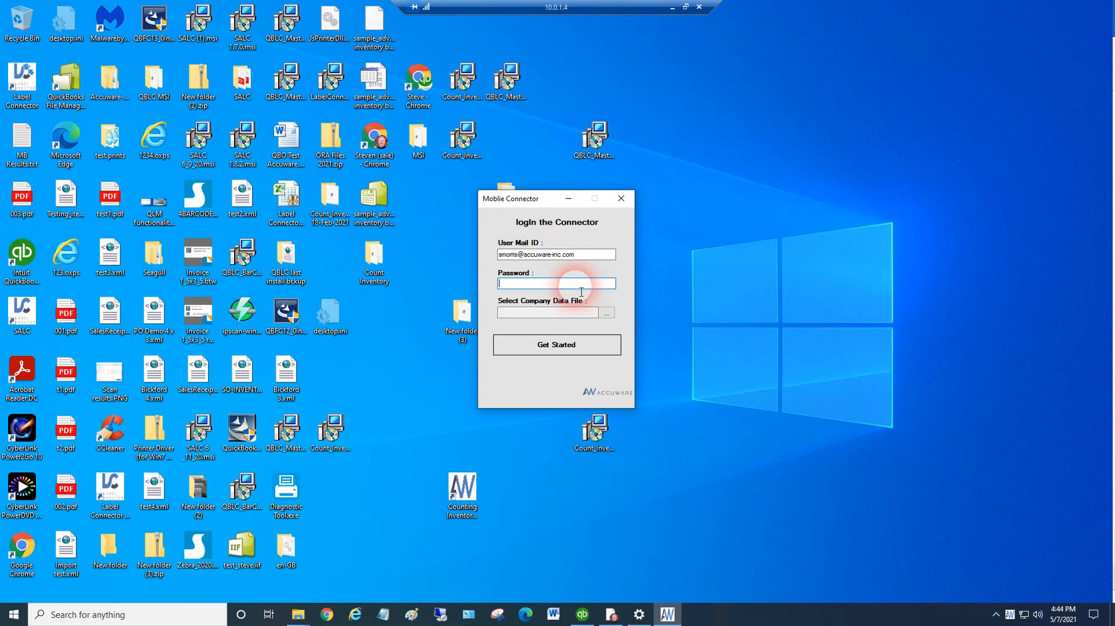
text(*******)
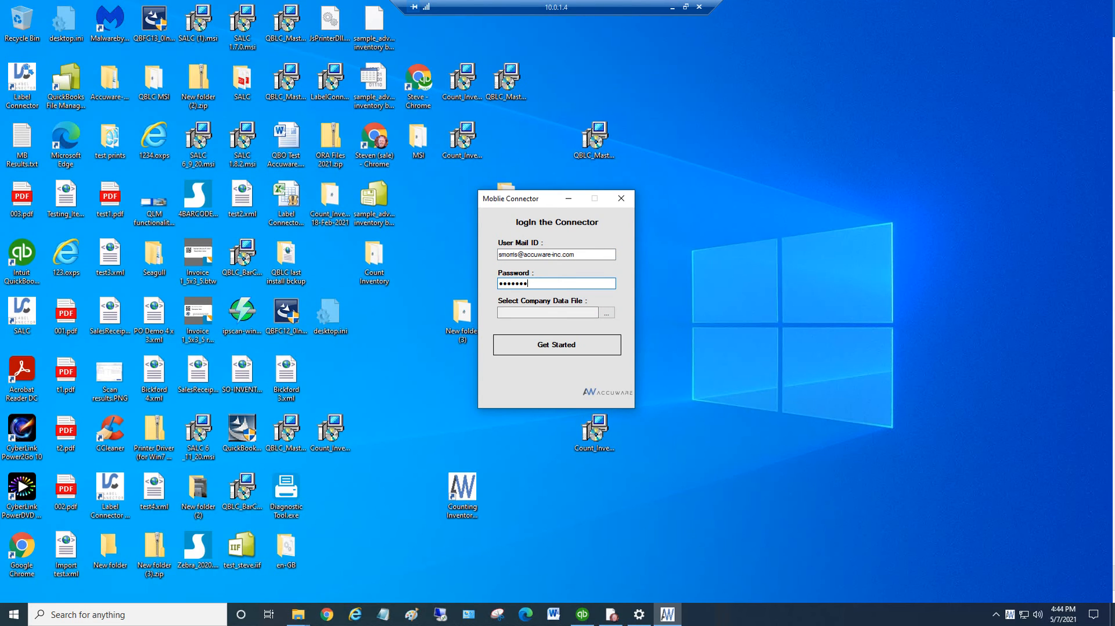
Select sample_advanced inventory business.qbw as the company data file and start connecting to it
click(606, 314)
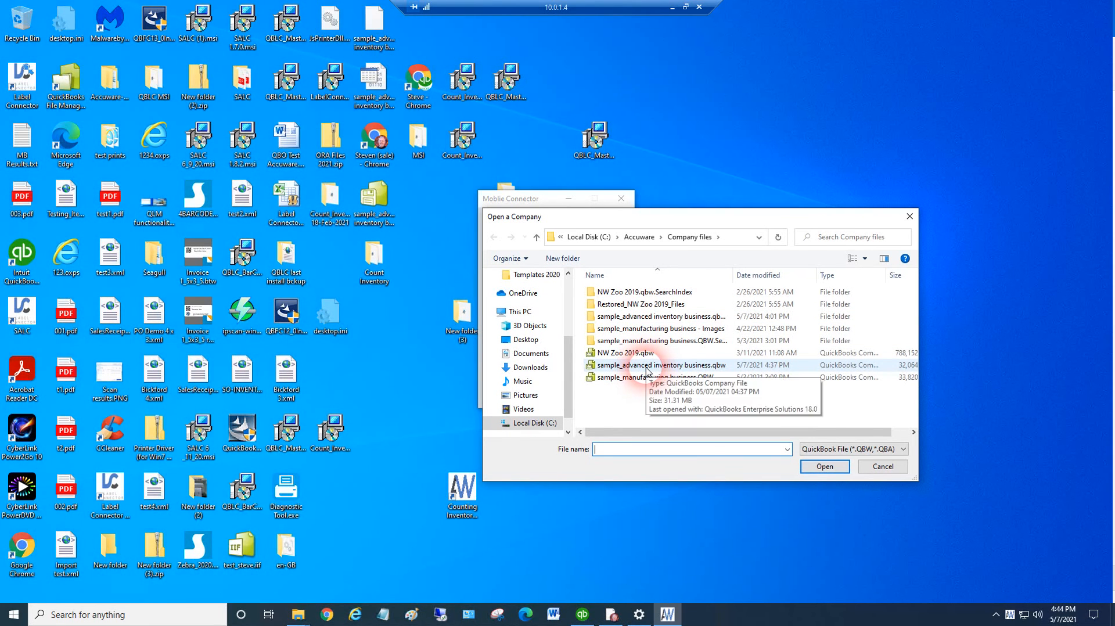
click(648, 367)
click(822, 467)
click(575, 349)
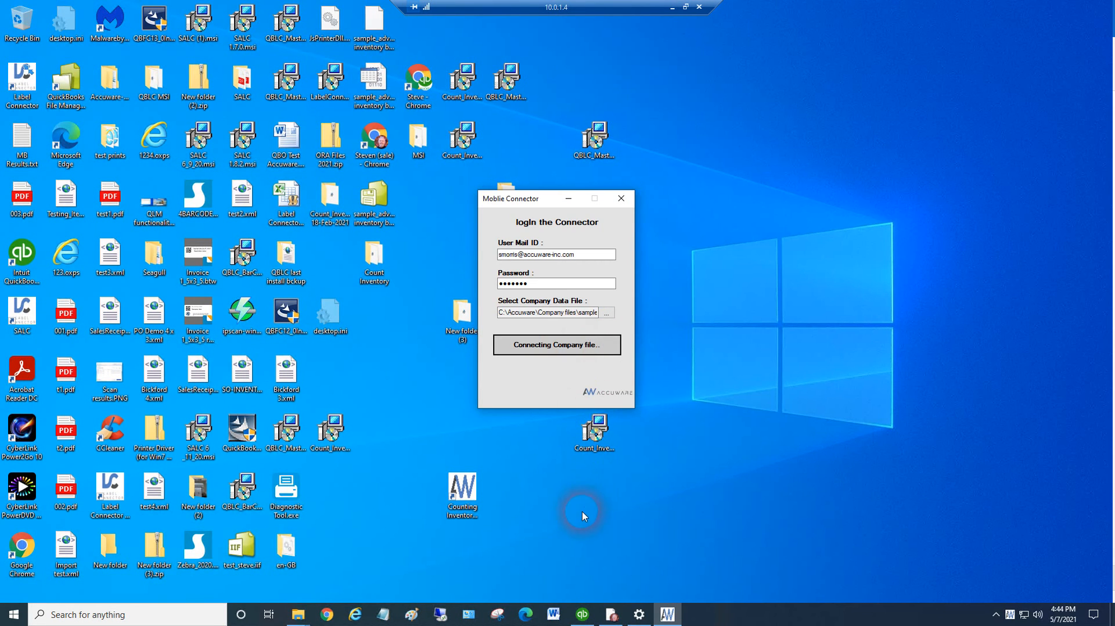
click(264, 83)
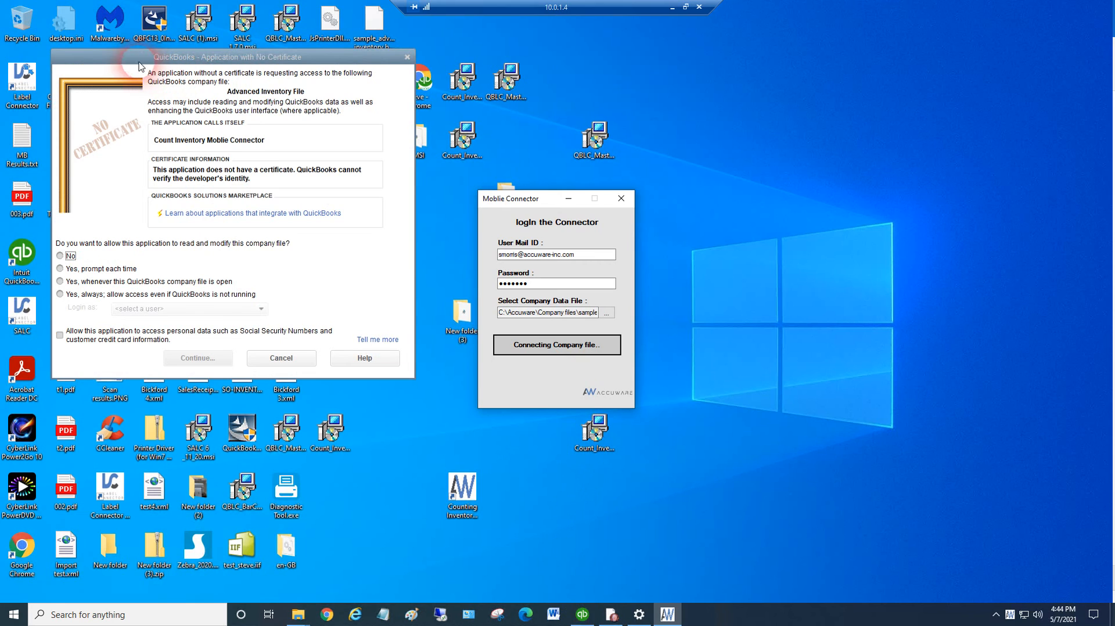
Move the QuickBooks certificate dialog clear of the connector and always allow its access, even when QuickBooks isn't running, logging in as the non-Admin user
drag(135, 58, 731, 194)
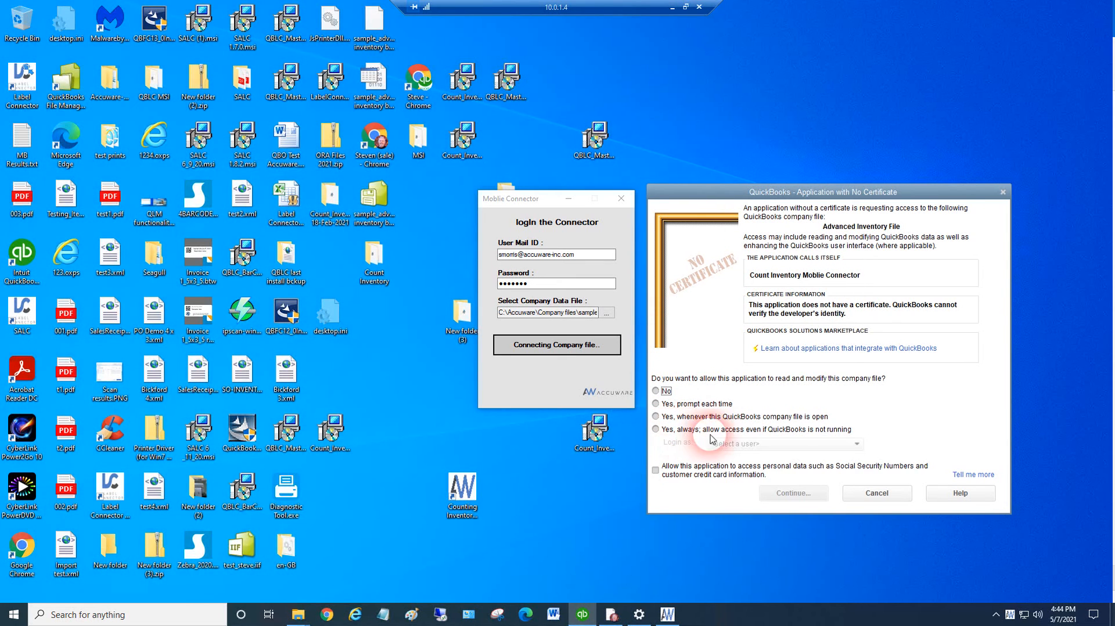
click(656, 430)
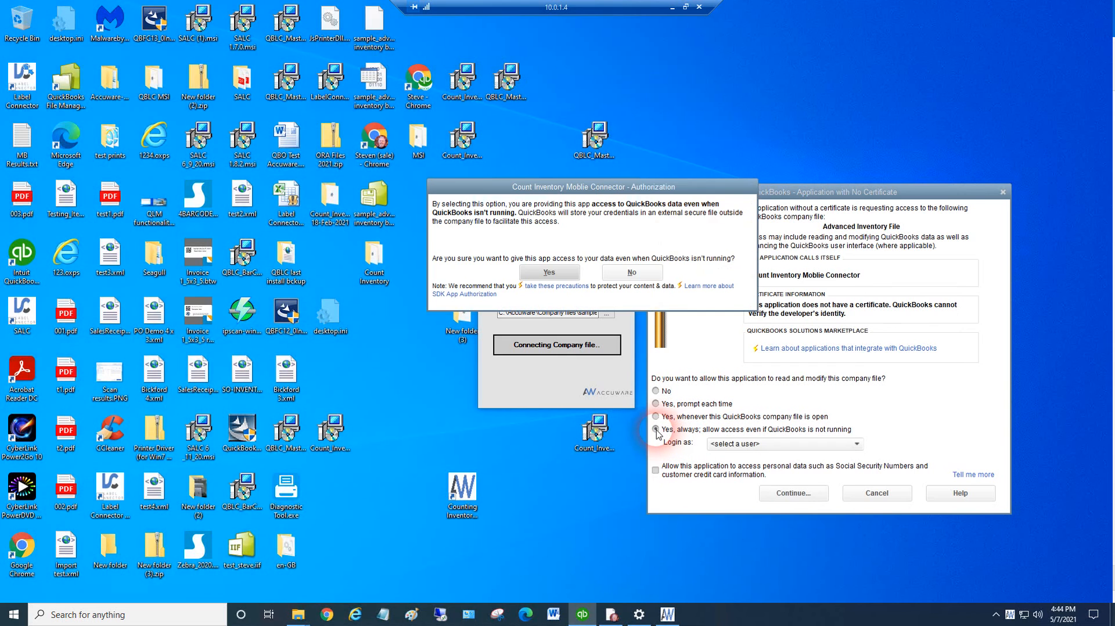
click(550, 272)
click(731, 448)
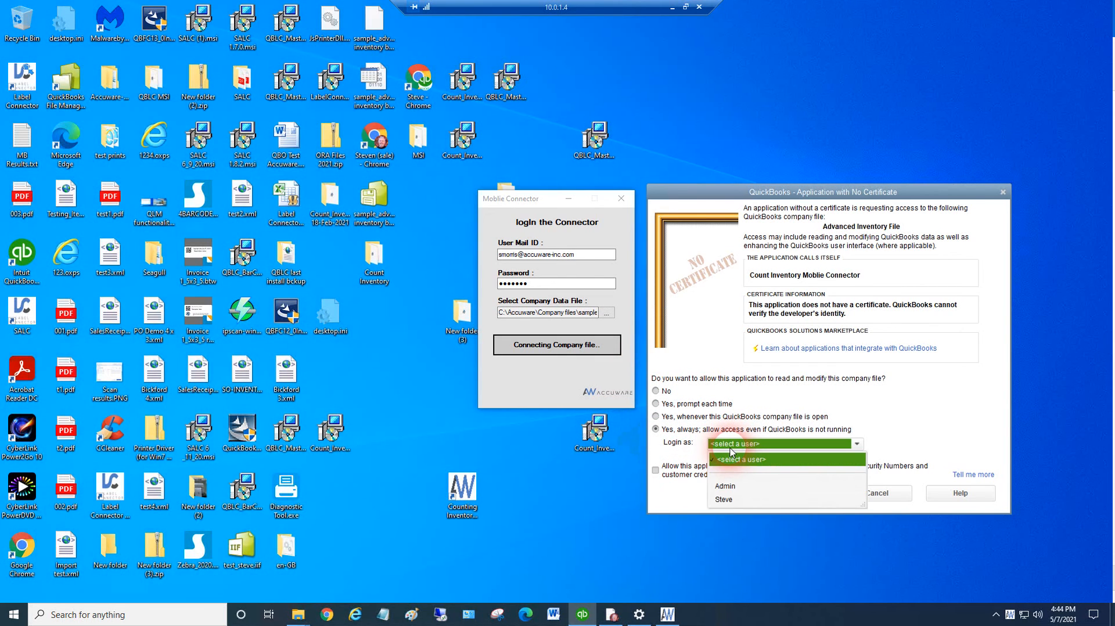
click(715, 494)
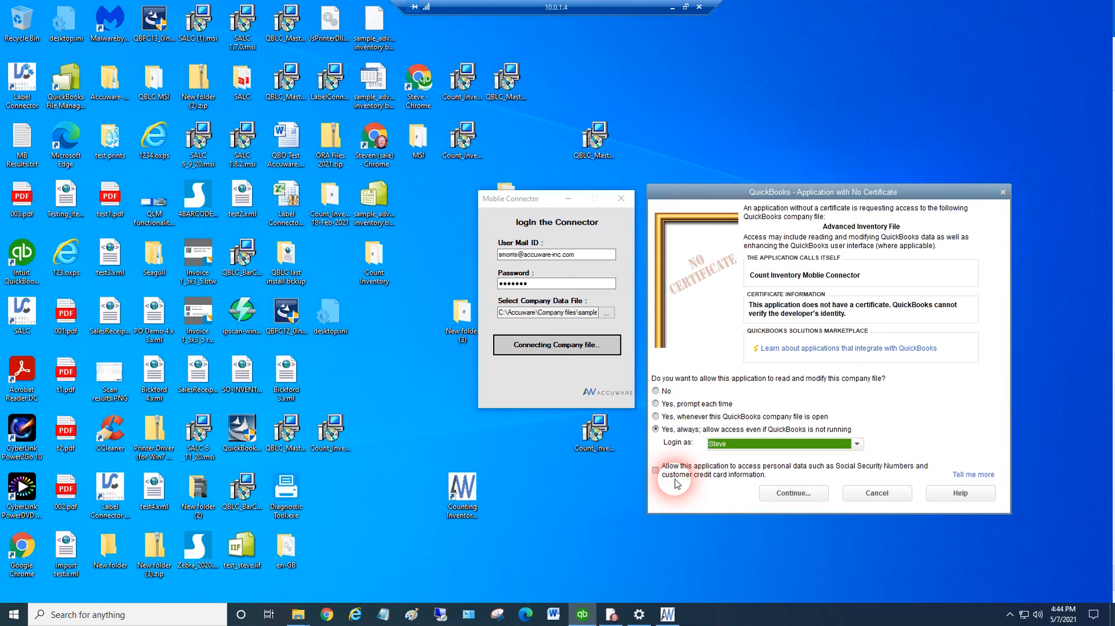
Continue with the authorization, allow access for the unsigned application, and finish the access confirmation without granting personal data access
click(781, 497)
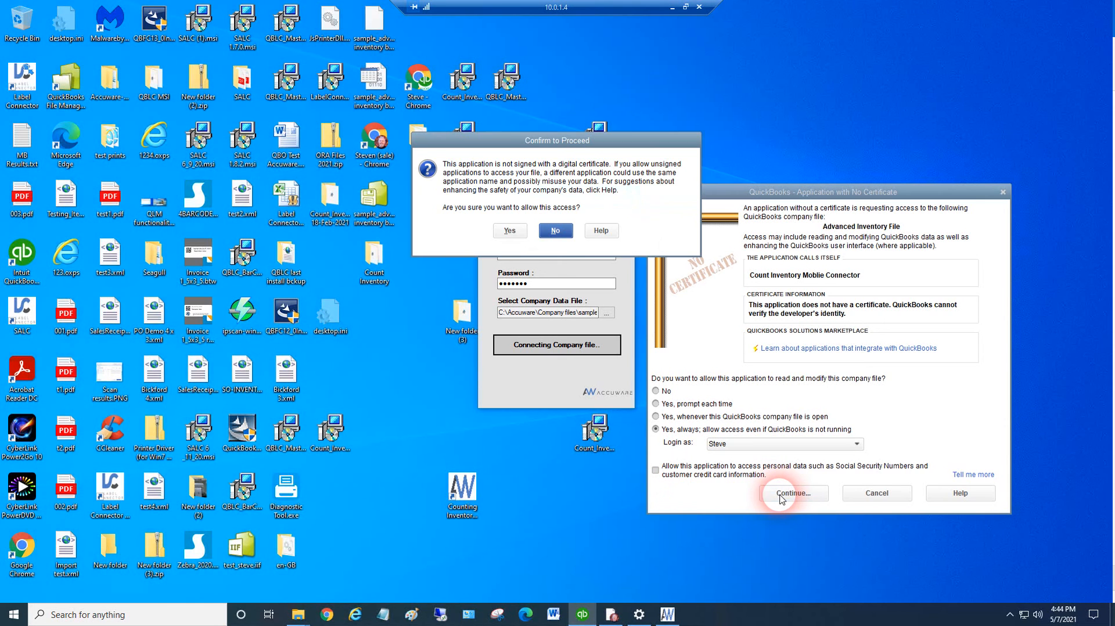
click(511, 231)
click(693, 288)
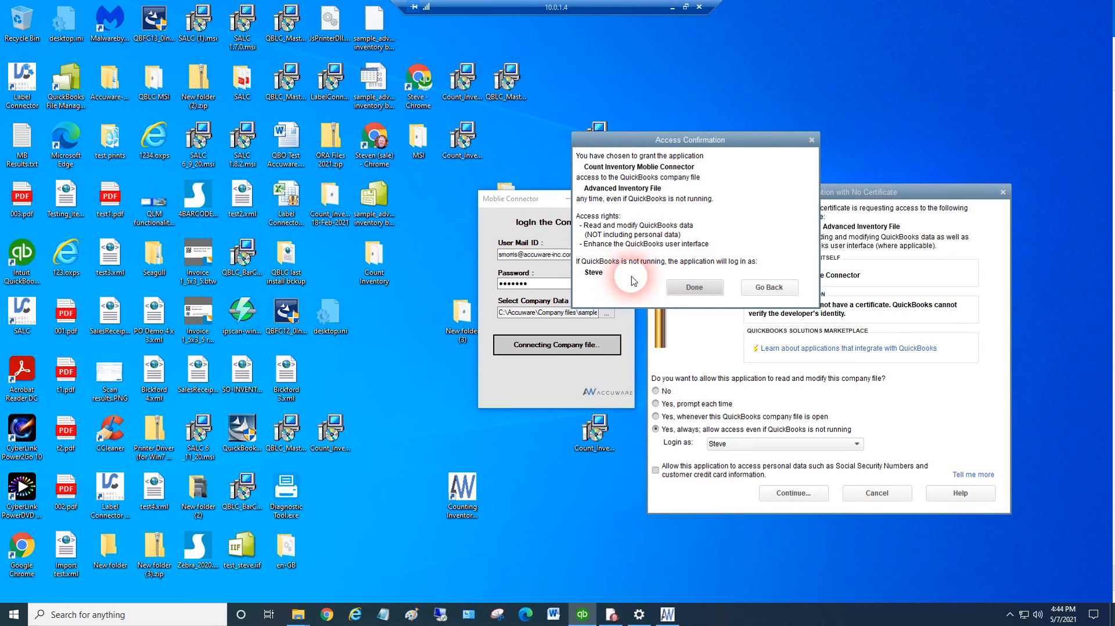
click(702, 287)
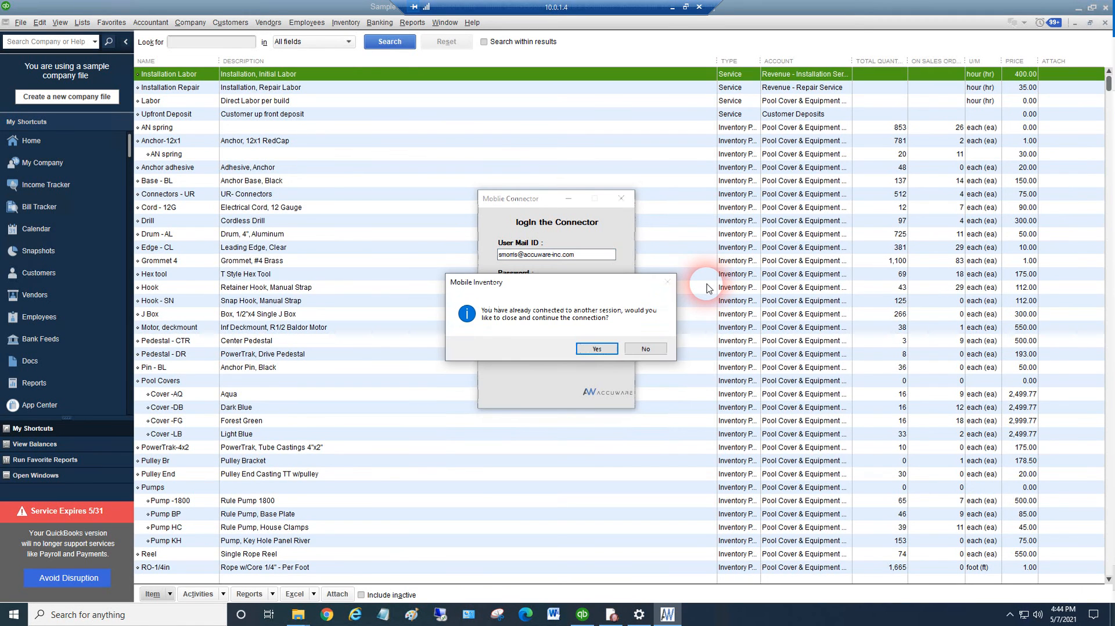
Agree to close the other connected session and continue the connection, then acknowledge the mobile app connection code
click(594, 350)
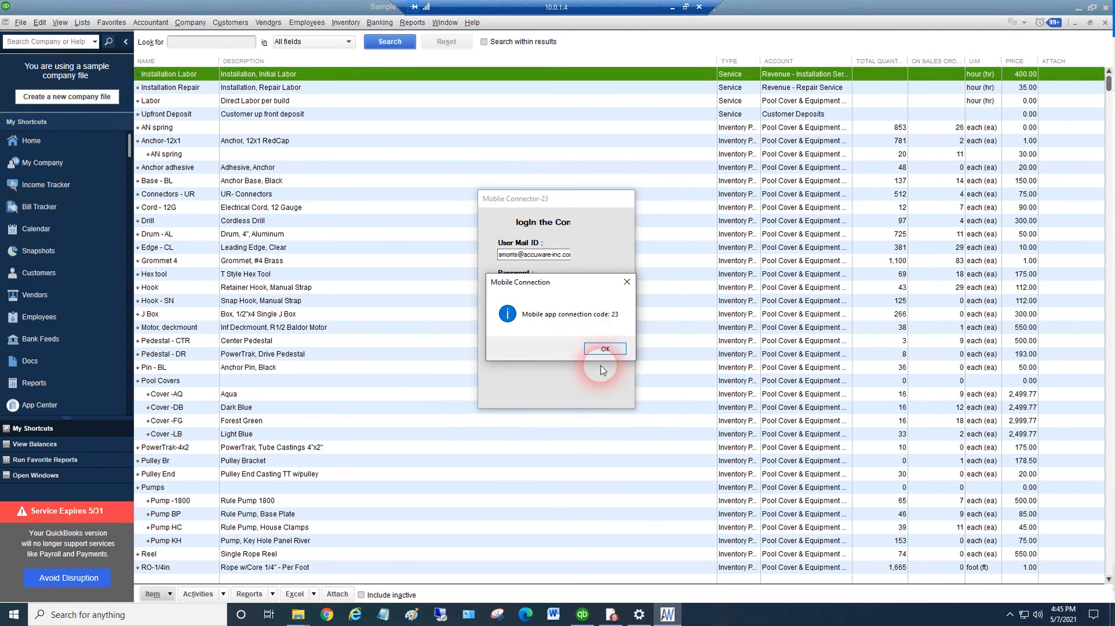
click(606, 371)
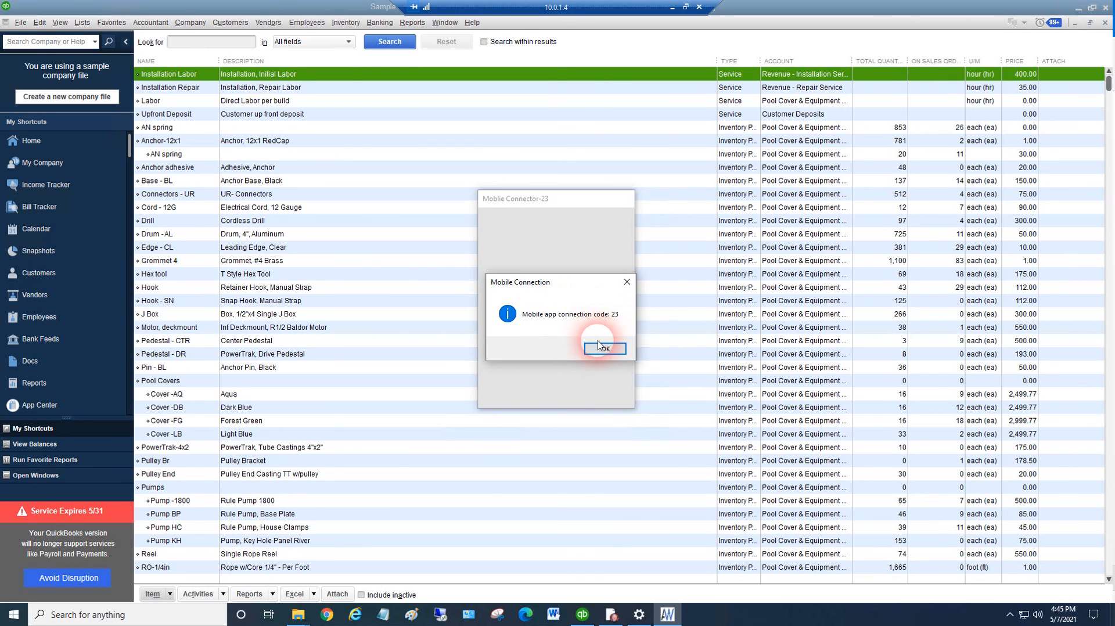
click(598, 351)
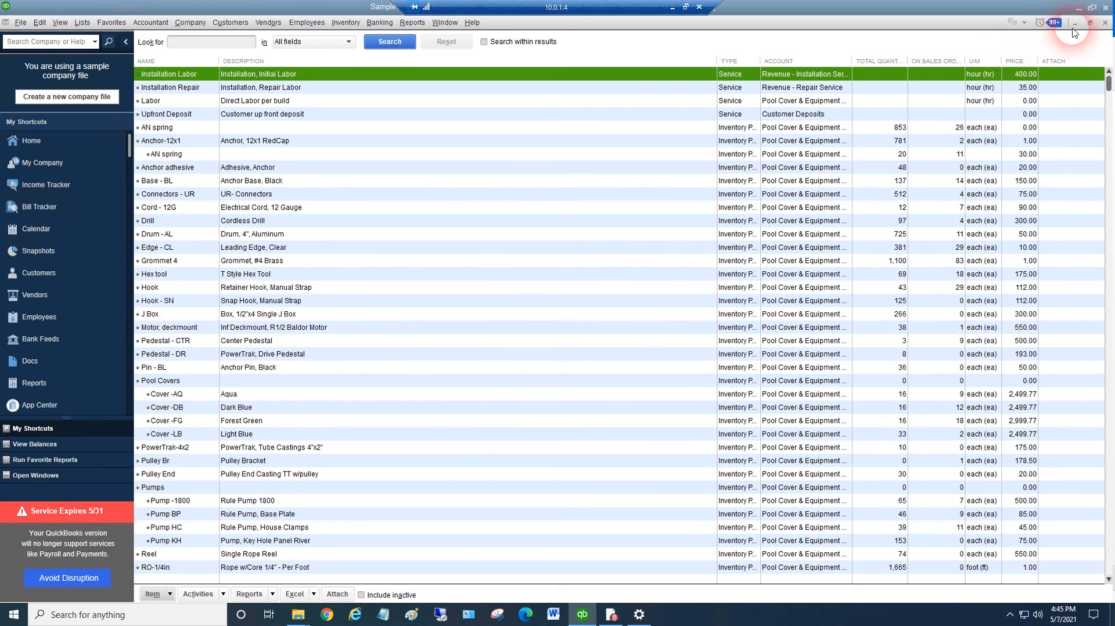
Minimize QuickBooks and show the hidden notification-area icons to look for the running connector
click(1078, 8)
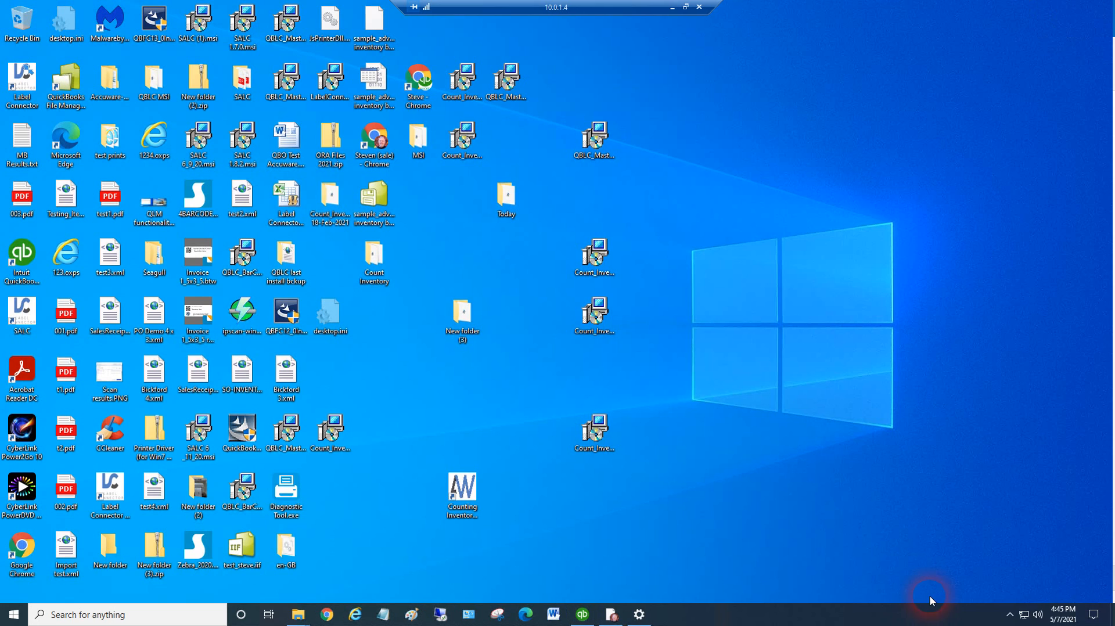
click(1011, 615)
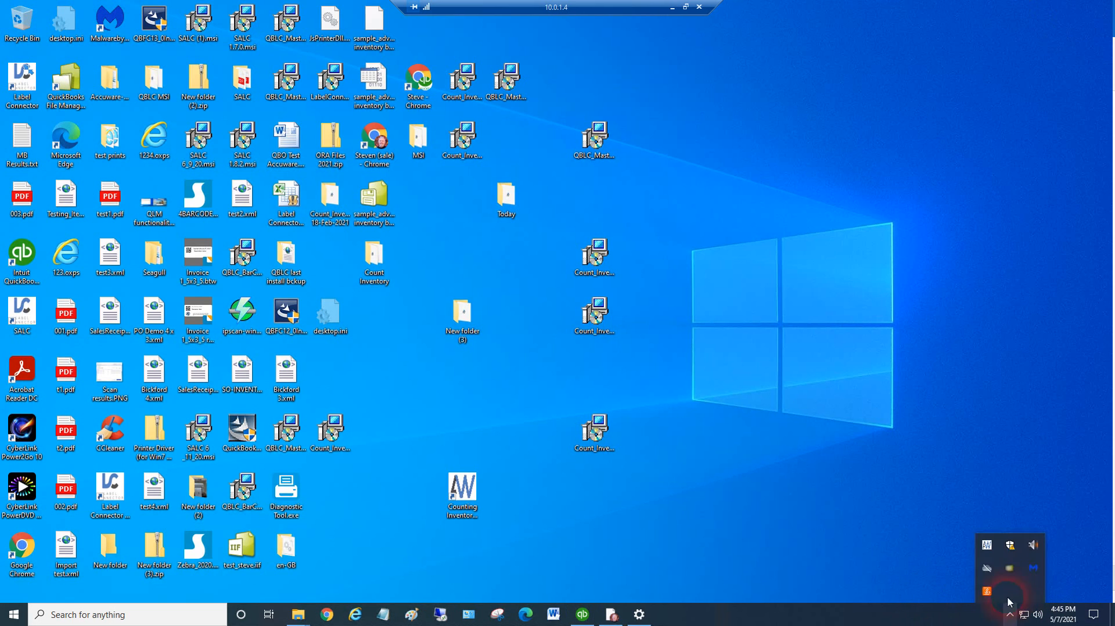